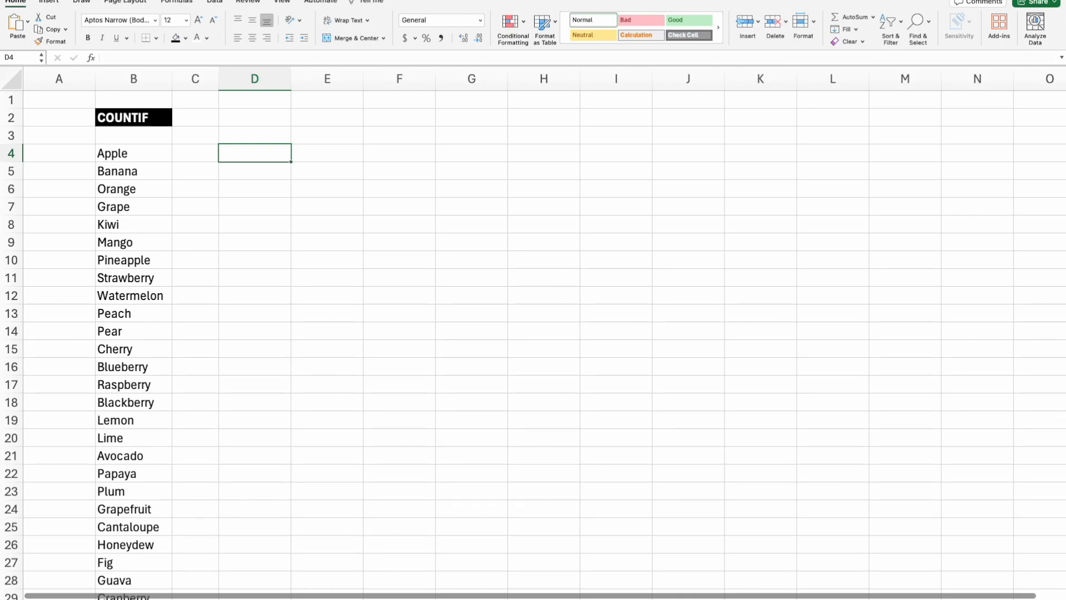
Enter =COUNTIF(B:B,B4) in C4 to count Apple across the whole of column B
click(196, 154)
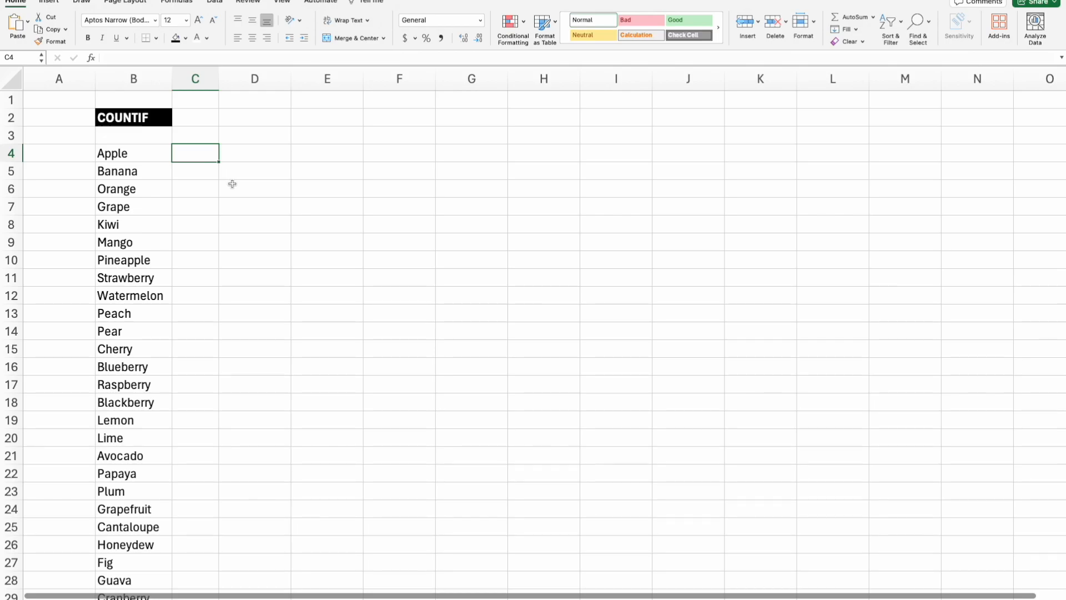
text(=c)
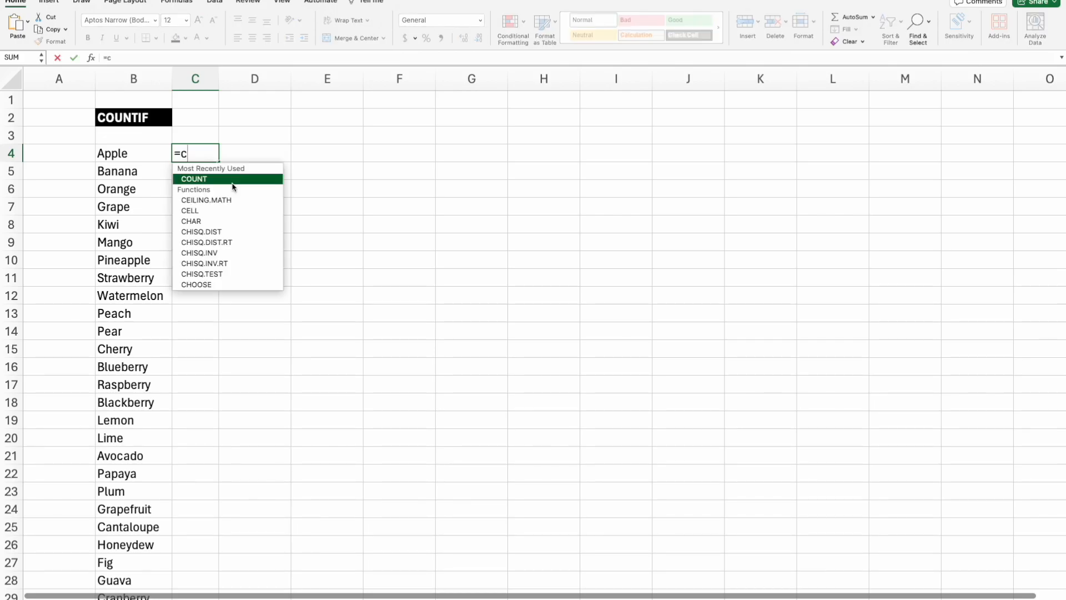
text(ountif()
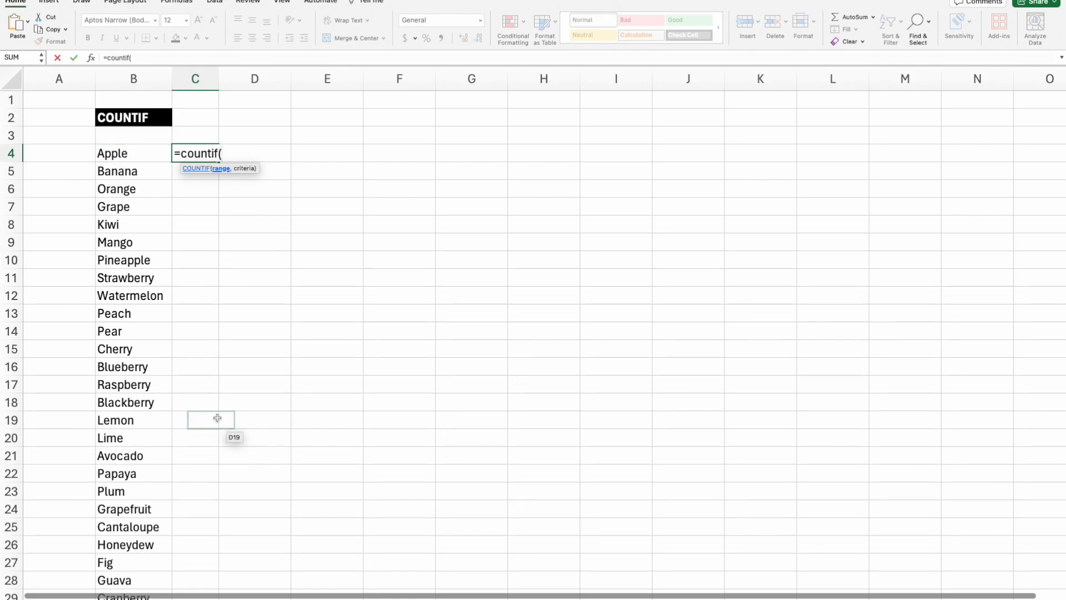
click(135, 78)
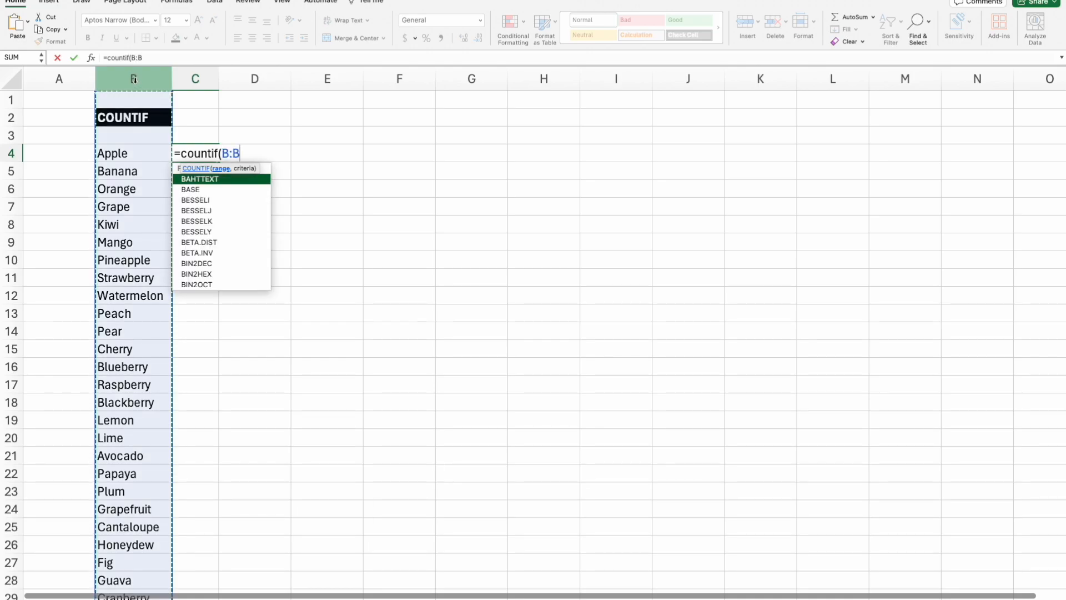
text(,)
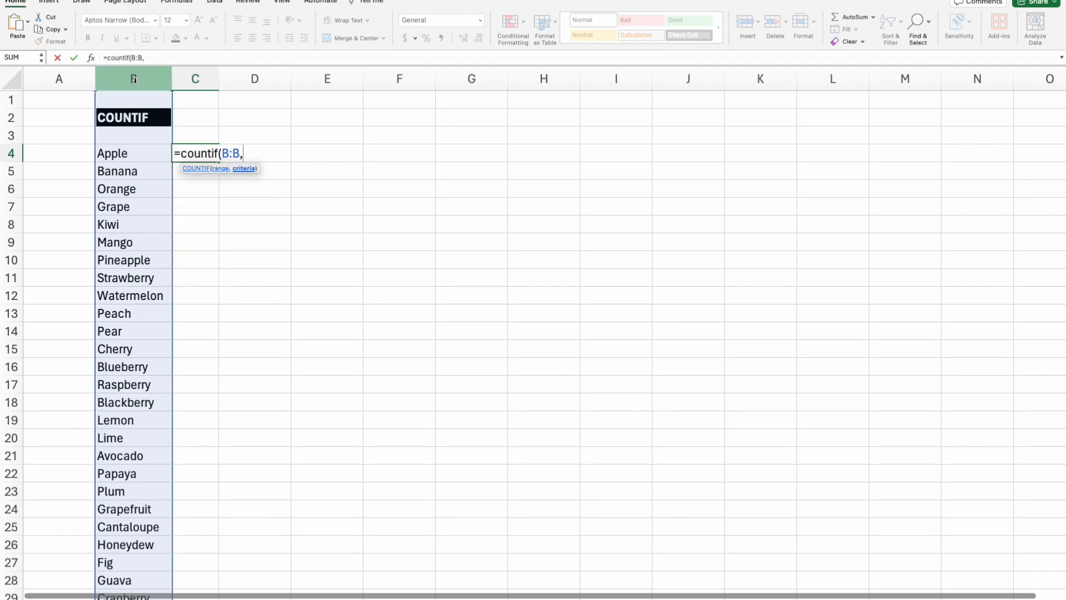
click(134, 153)
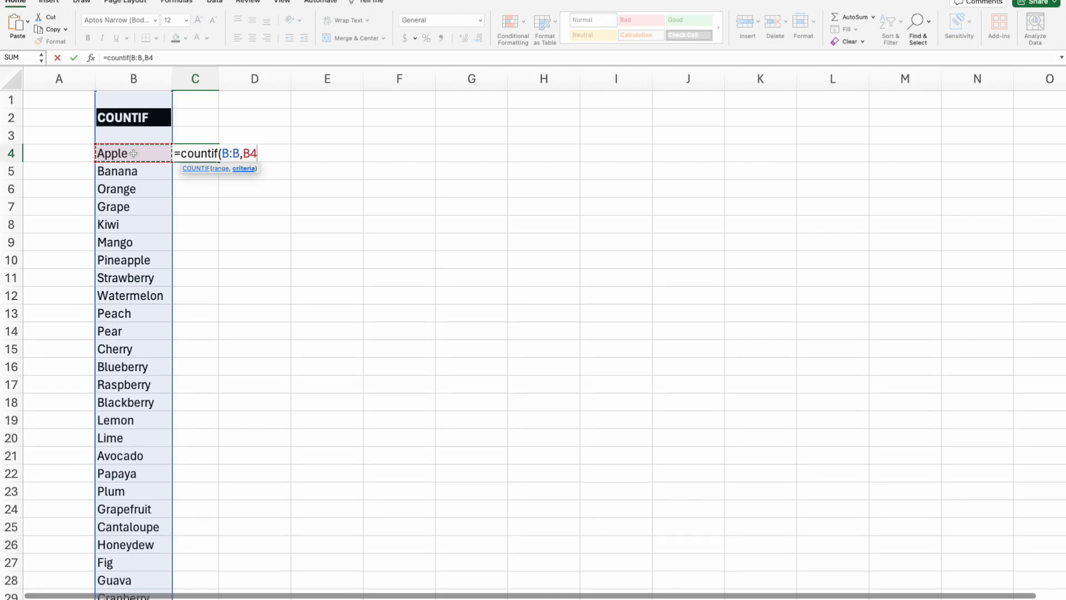
text())
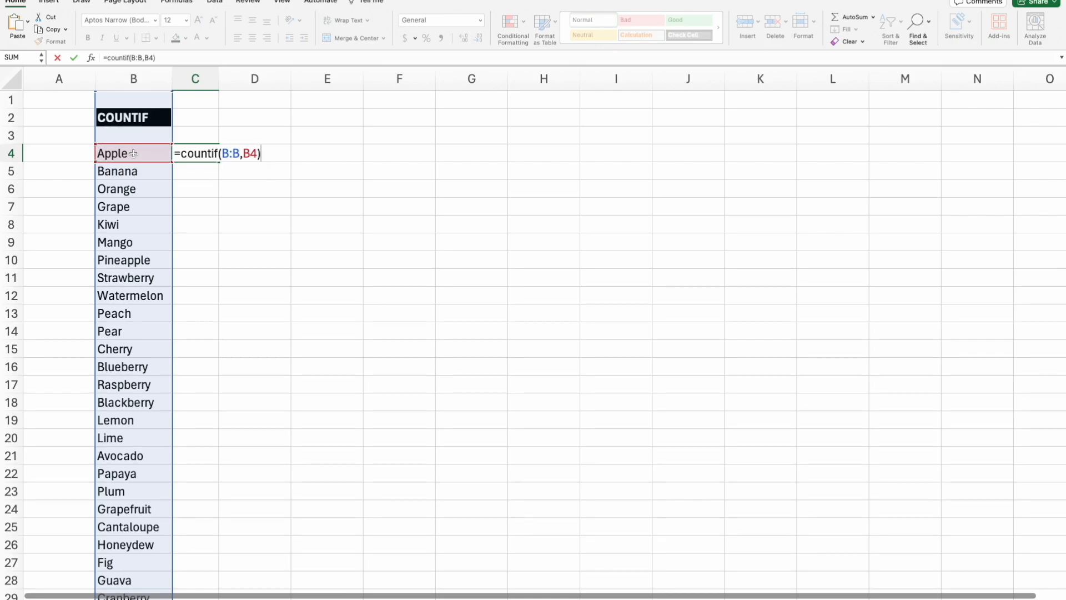
key(Return)
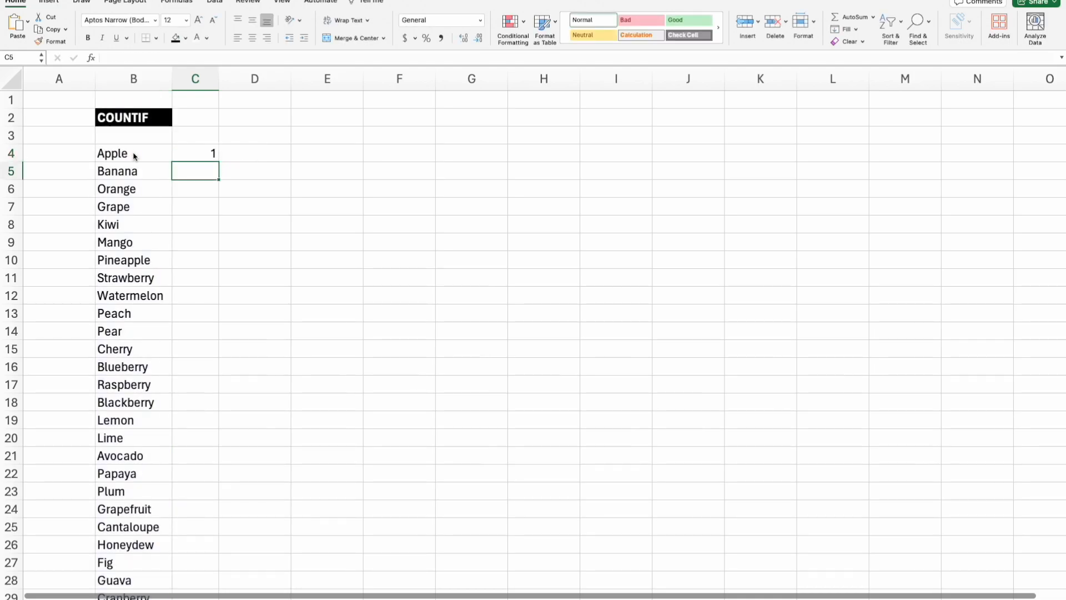
key(Up)
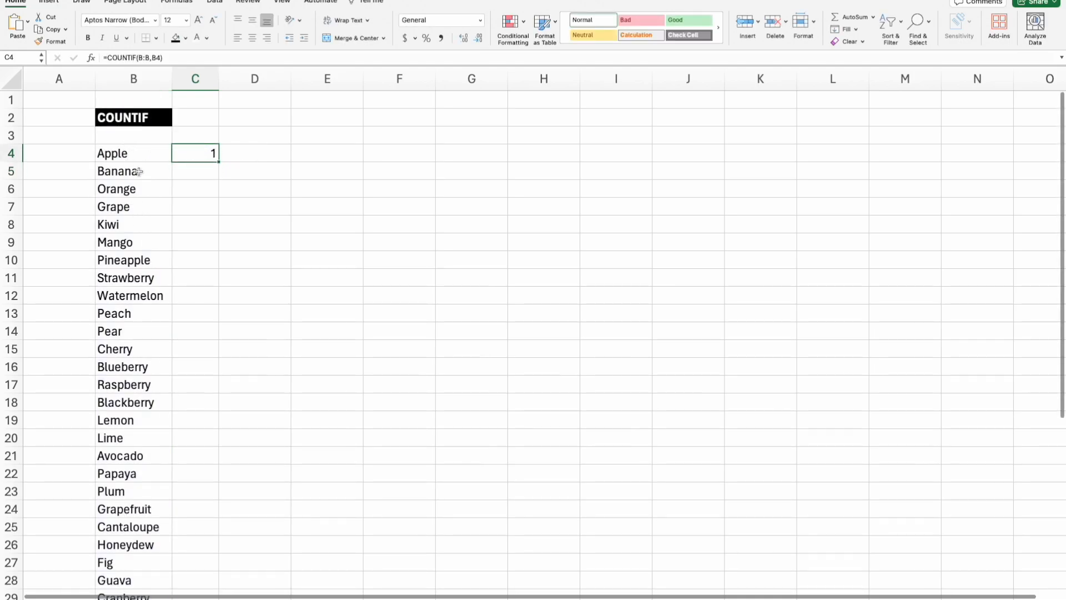
Copy the COUNTIF formula from C4 down to the Watermelon row, C12
scroll(133, 167, down, 5)
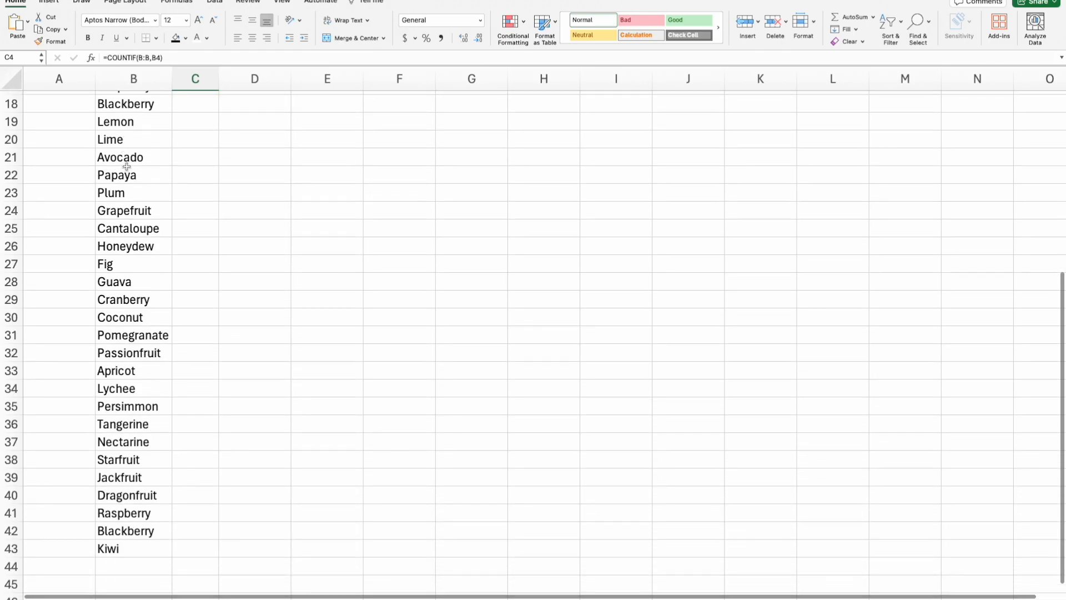
scroll(126, 166, up, 5)
scroll(125, 165, up, 1)
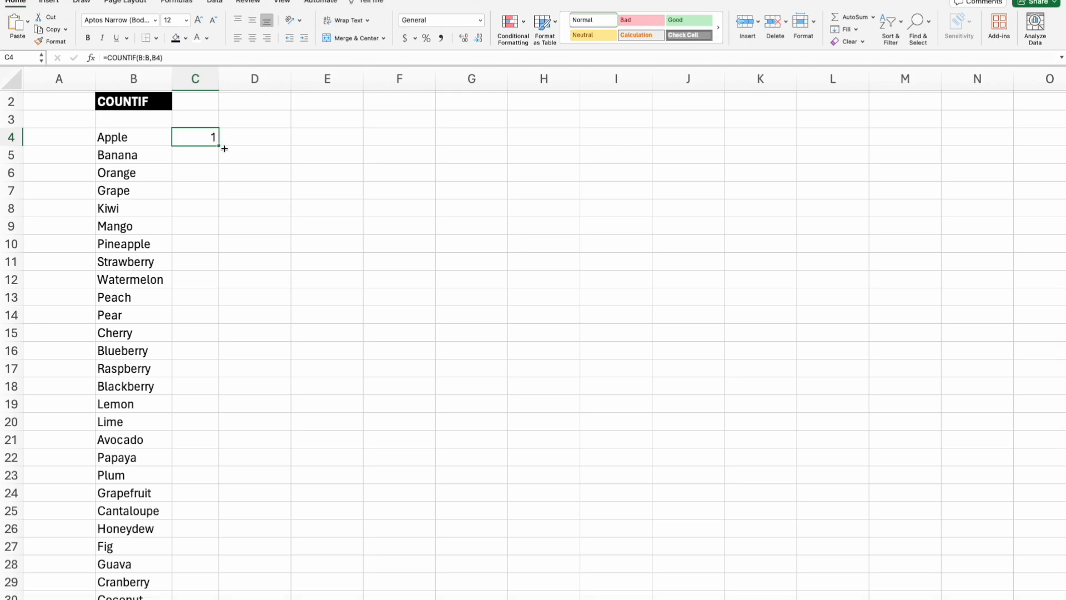
drag(219, 145, 219, 287)
Check the Kiwi count in row 8 against the other Kiwi entry at the end of the fruit list
click(206, 211)
click(135, 211)
drag(204, 210, 154, 211)
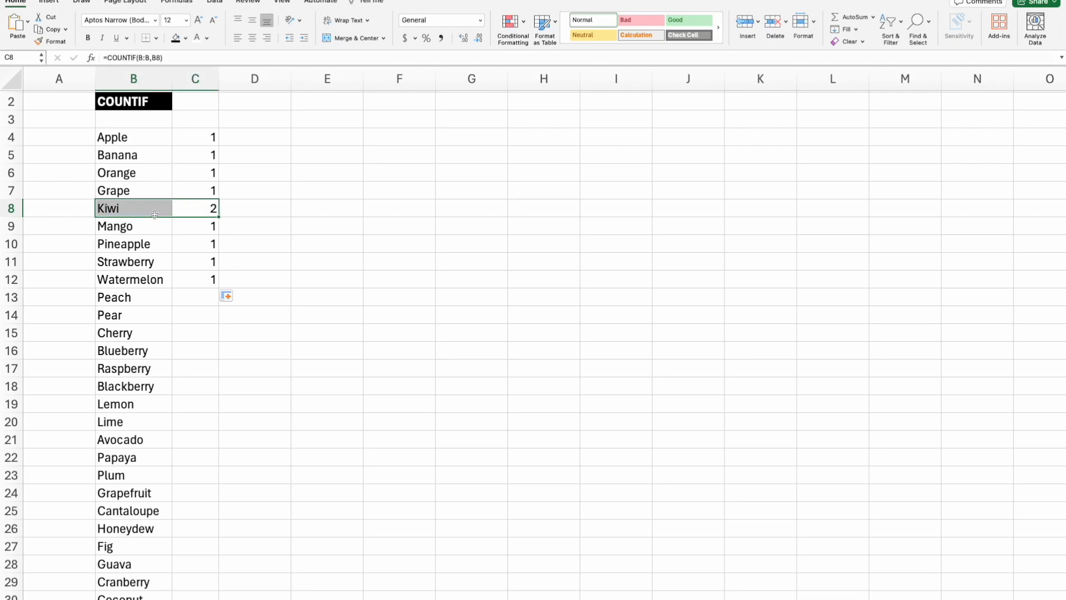
scroll(140, 242, down, 5)
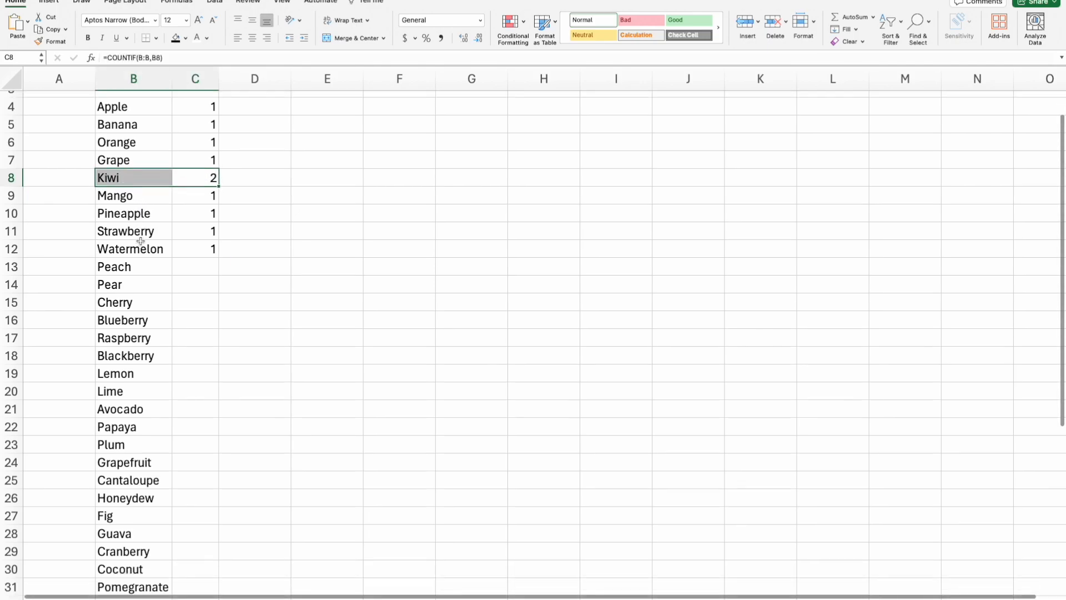
scroll(141, 240, down, 3)
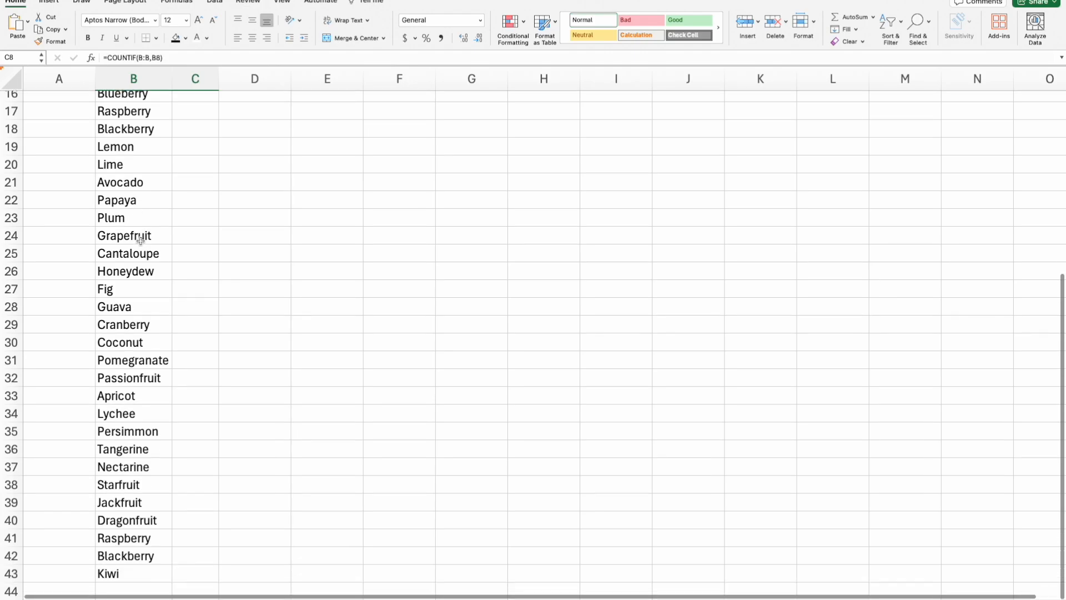
click(136, 554)
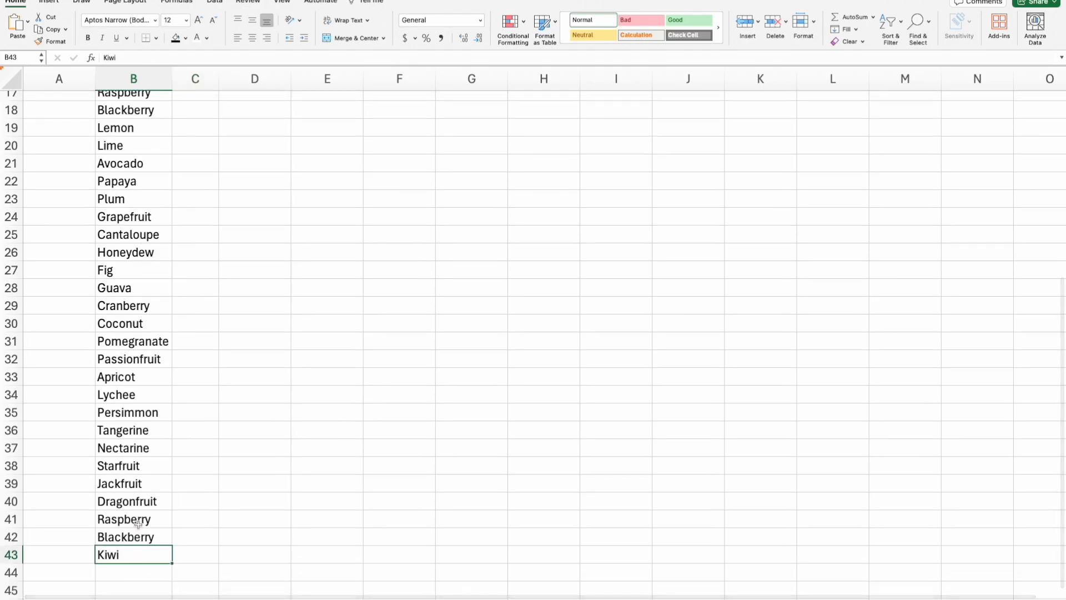
scroll(128, 311, up, 8)
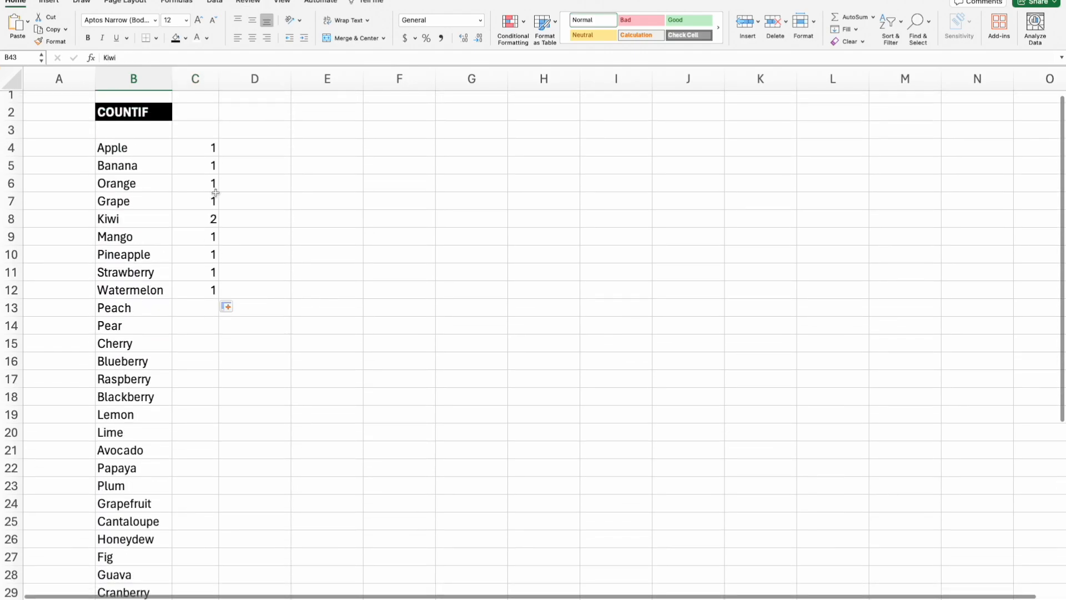
click(199, 210)
click(204, 224)
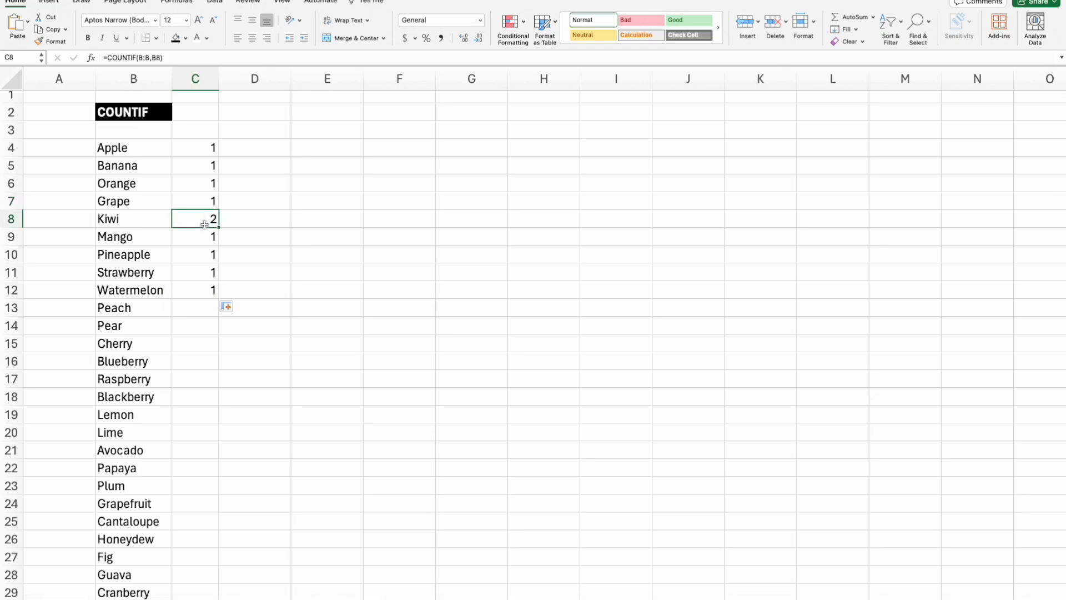
Fill the COUNTIF formula from C12 down to the last fruit in row 43 and review the counts
click(200, 290)
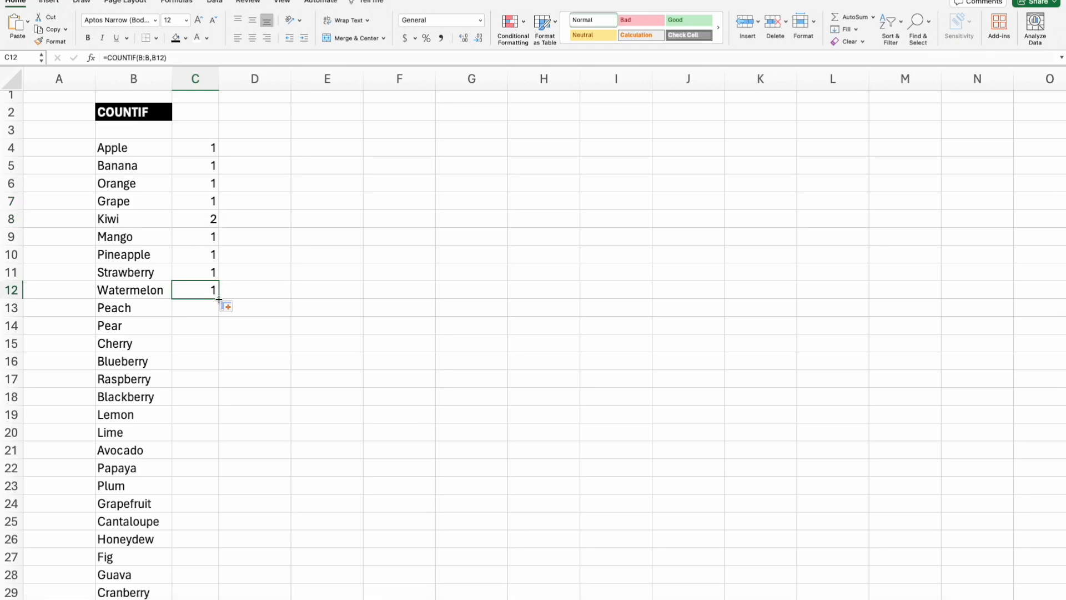
double_click(219, 300)
scroll(192, 296, down, 4)
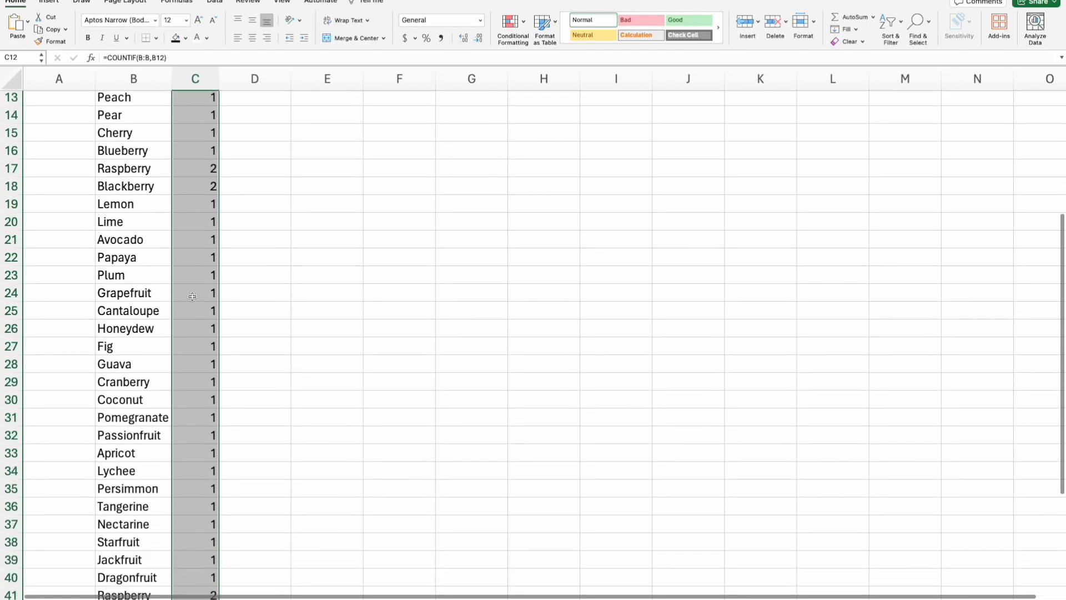
scroll(192, 296, down, 5)
scroll(188, 294, up, 3)
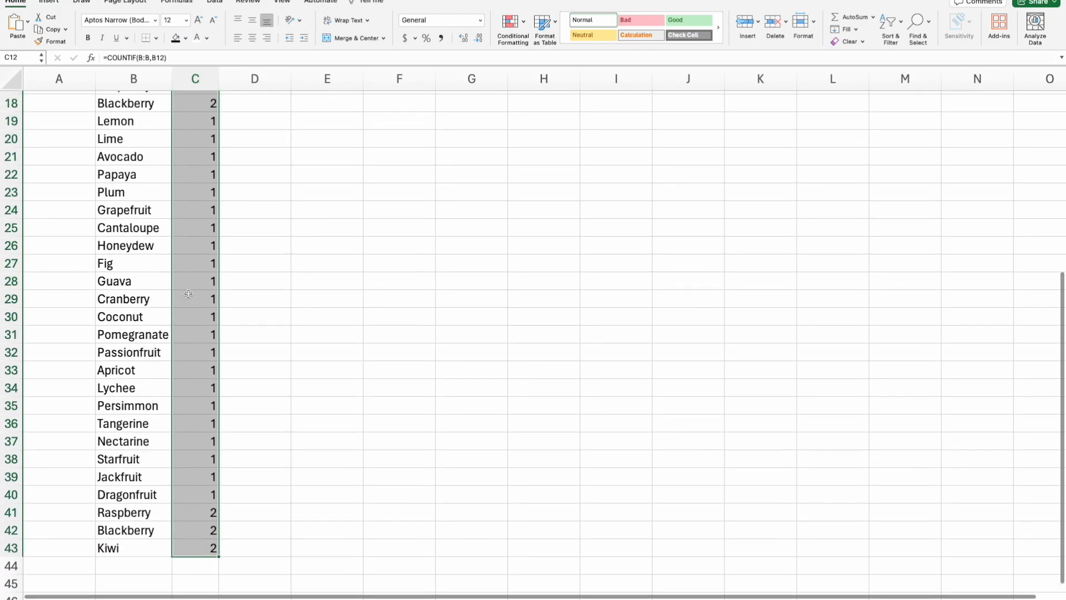
scroll(189, 294, up, 4)
scroll(180, 228, up, 3)
scroll(180, 228, up, 2)
Remove the copied COUNTIF formulas below C4, keeping only the formula in the Apple row
click(155, 149)
click(198, 151)
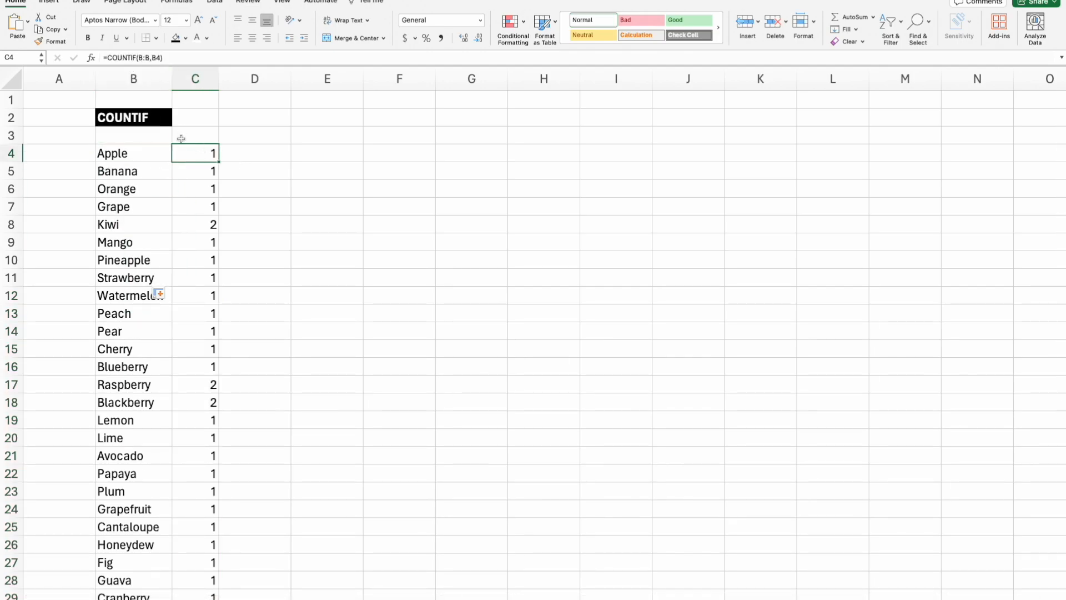
key(Down)
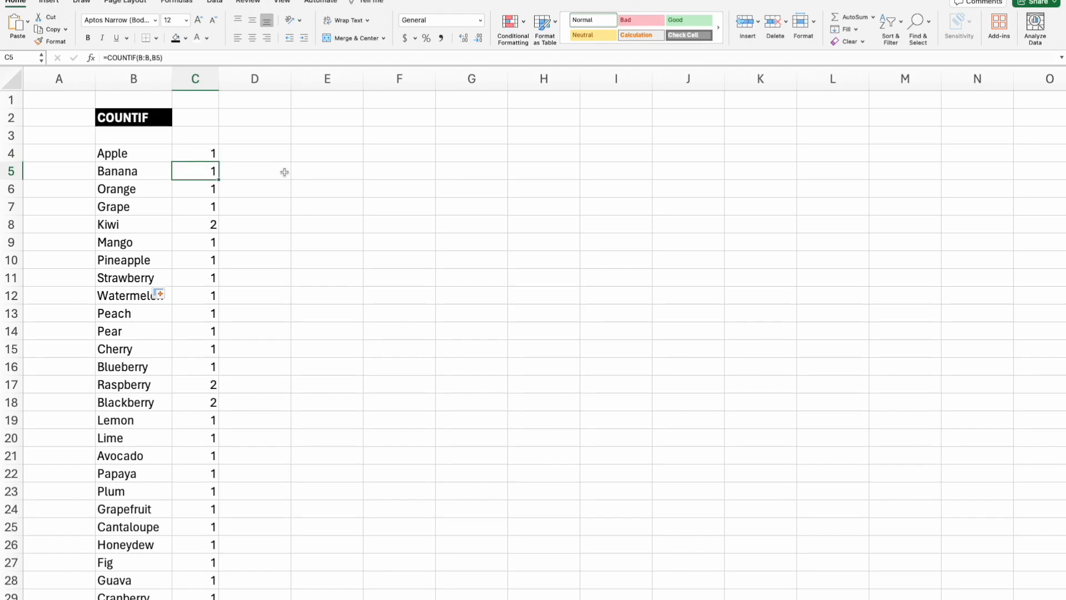
key(ctrl+shift+Down)
key(ctrl+z)
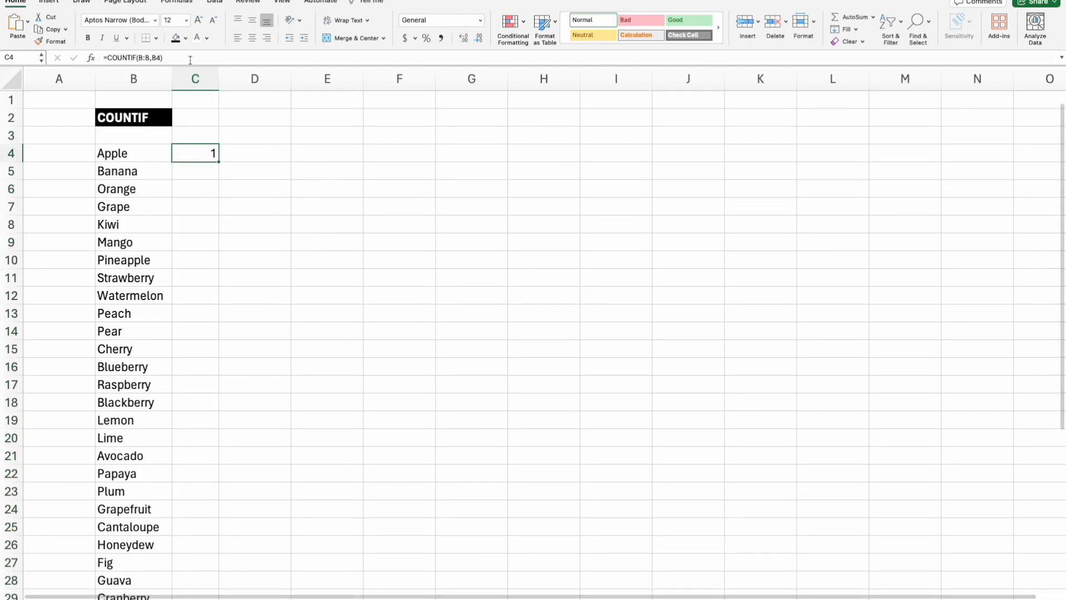
Replace the formula in C4 with =COUNTIF(B4:B43,B4), limiting the range to the fruit list
text(=countif()
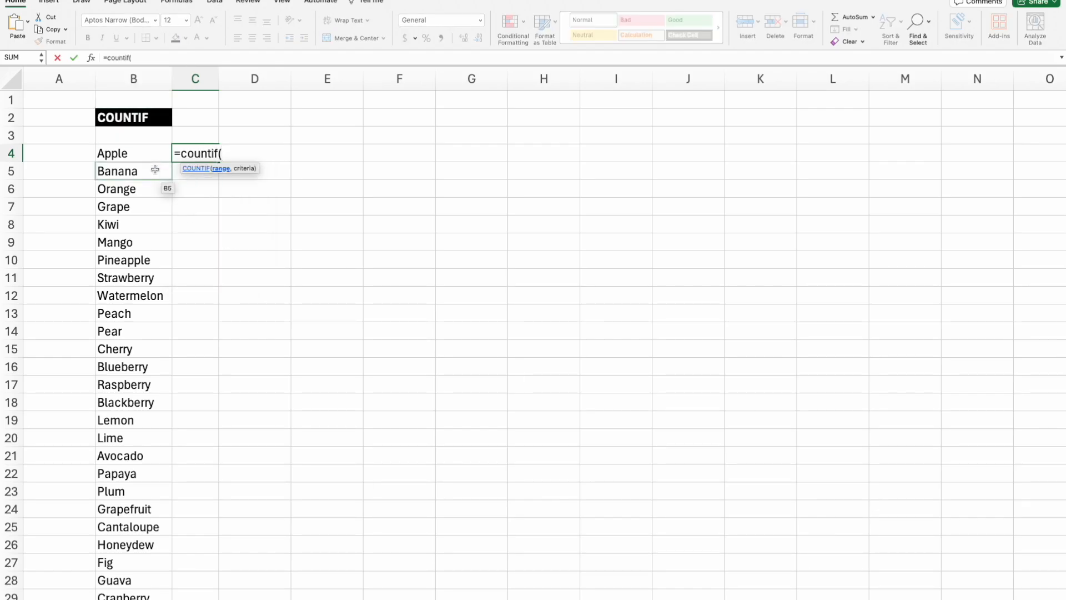
drag(148, 155, 141, 580)
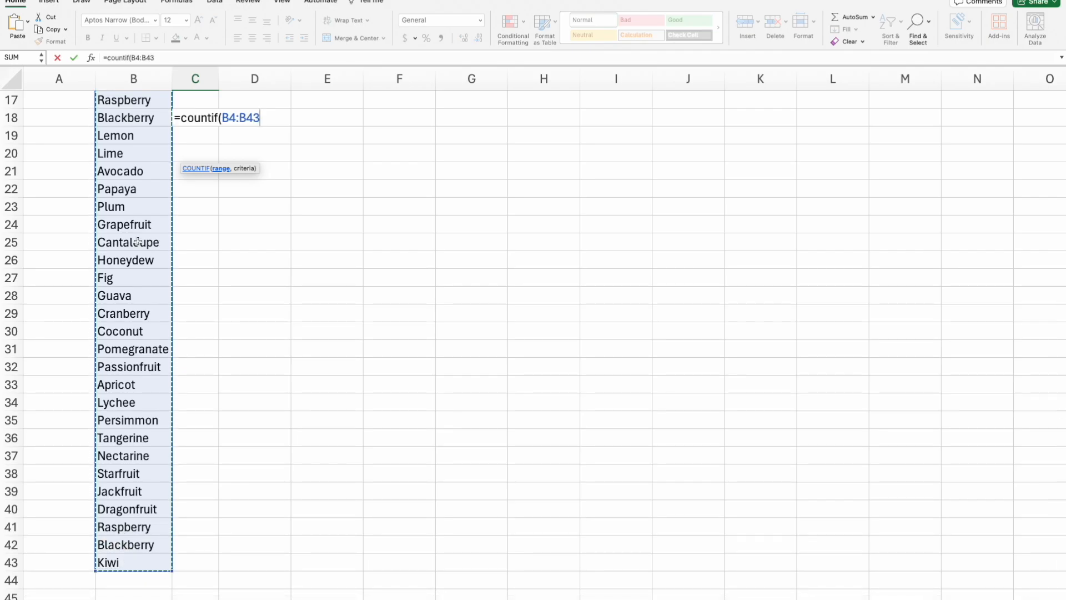
text(,)
scroll(177, 91, up, 3)
scroll(177, 89, up, 3)
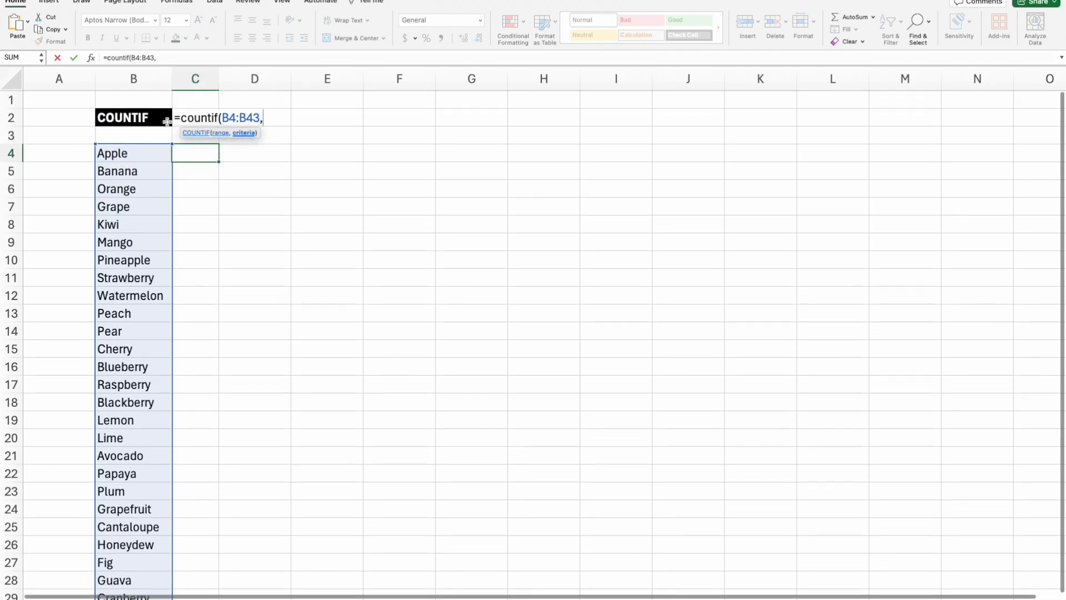
click(138, 153)
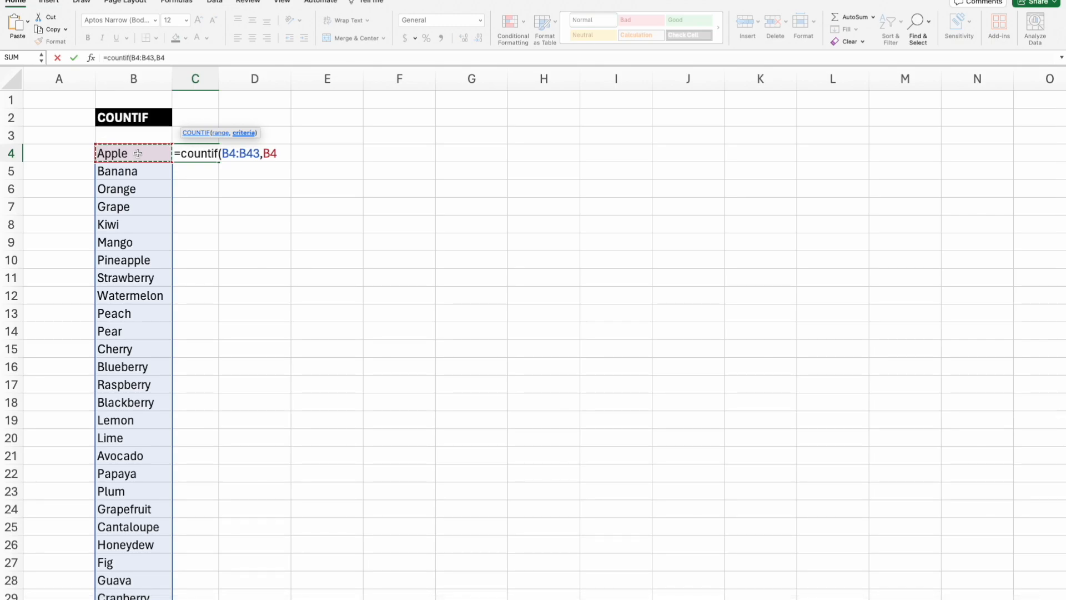
text())
key(Return)
key(Up)
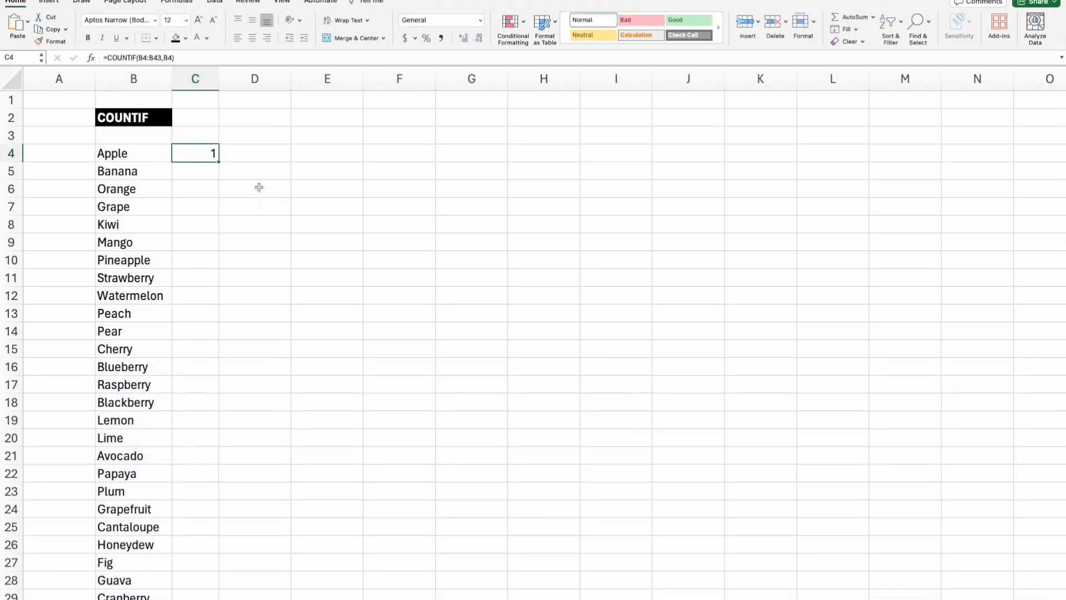
Copy the C4 formula down to C8 and inspect the range reference of the copy in C6
drag(218, 161, 214, 225)
double_click(199, 190)
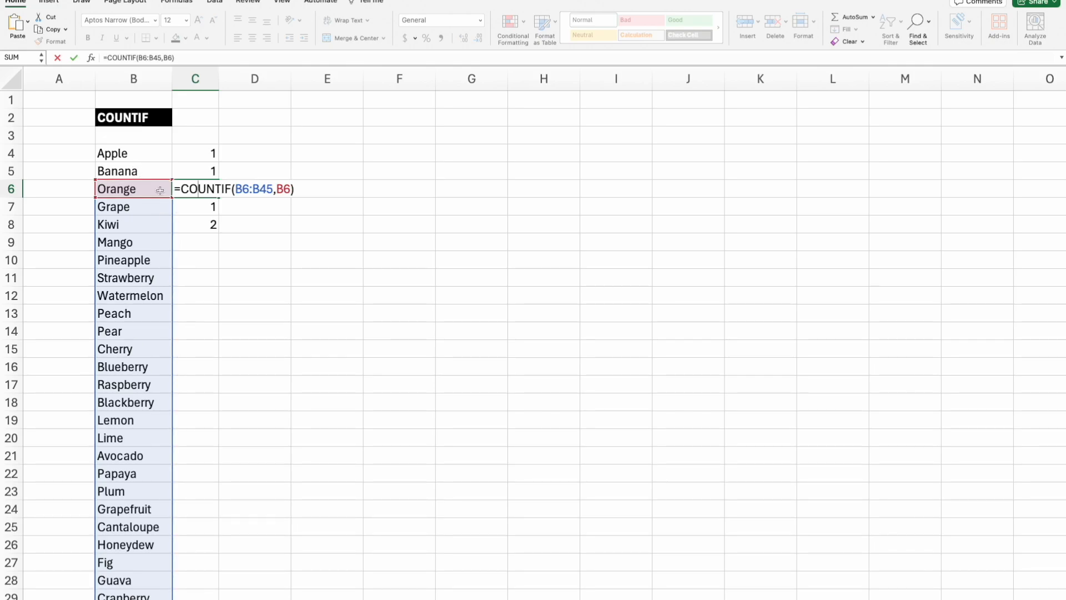
key(Return)
key(Up)
key(Up)
key(Up)
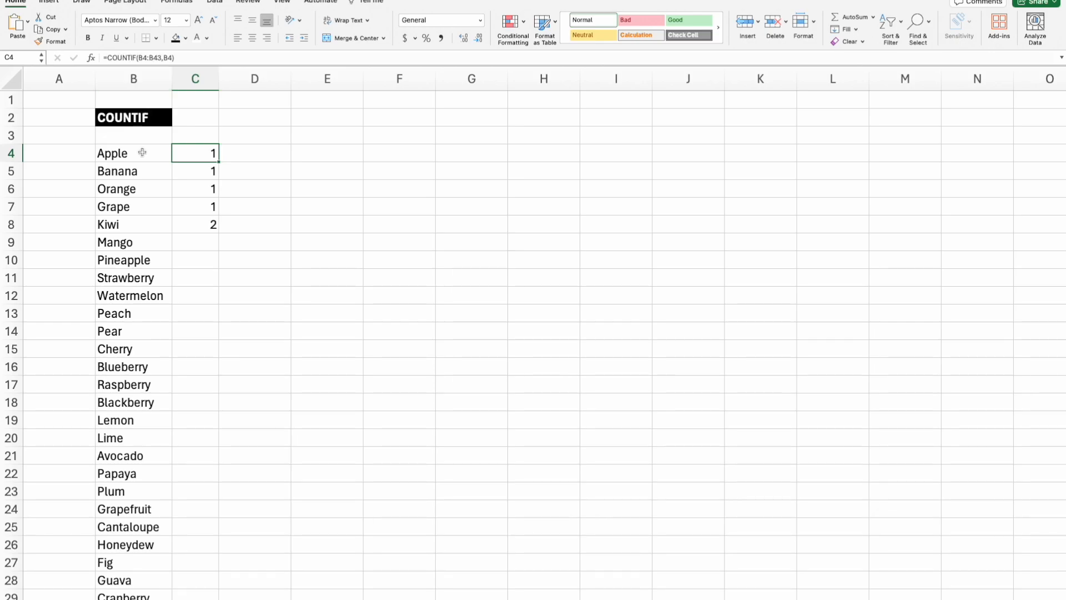
Make the range in C4's formula absolute so that it reads =COUNTIF($B$4:$B$43,B4)
click(144, 58)
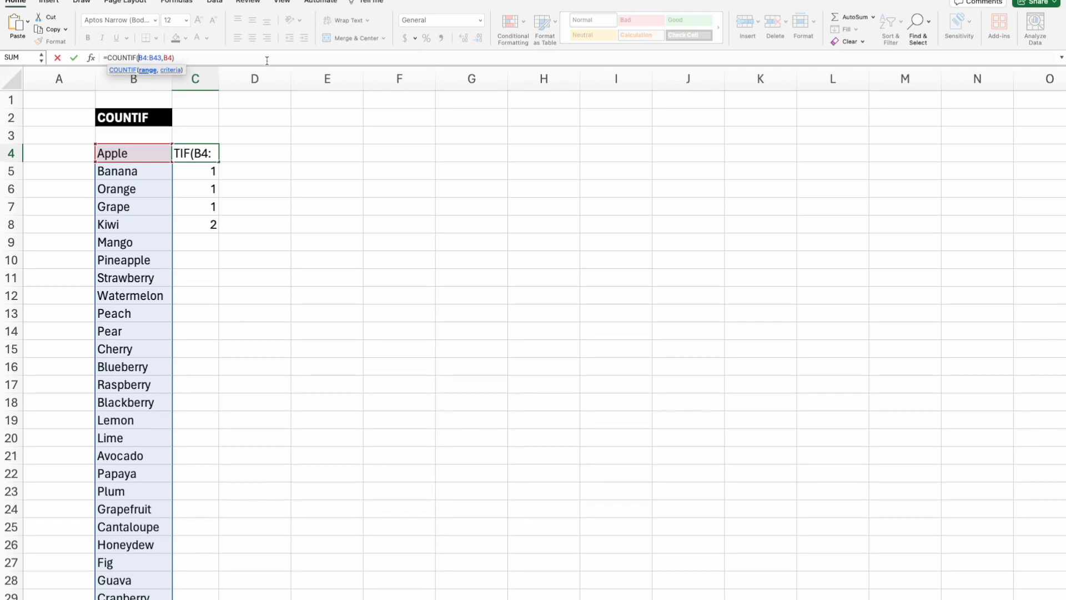
text($)
key(Right)
text($)
key(Right)
key(Right)
text($B$)
key(Return)
Try copying the C4 formula across row 4 to F4, and clear the copies in D4:F4
click(182, 154)
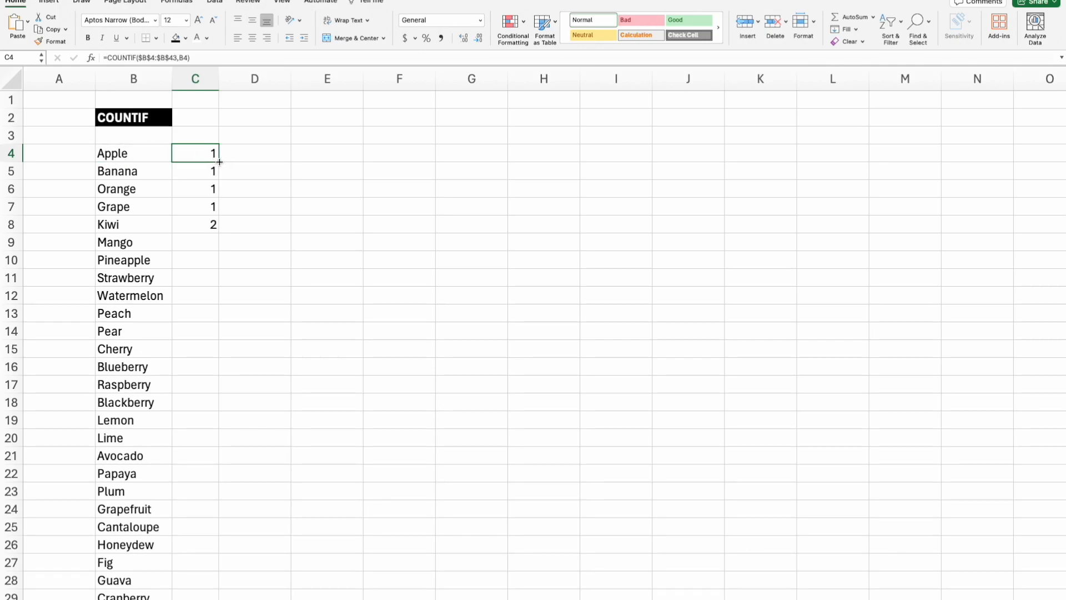
drag(218, 162, 468, 160)
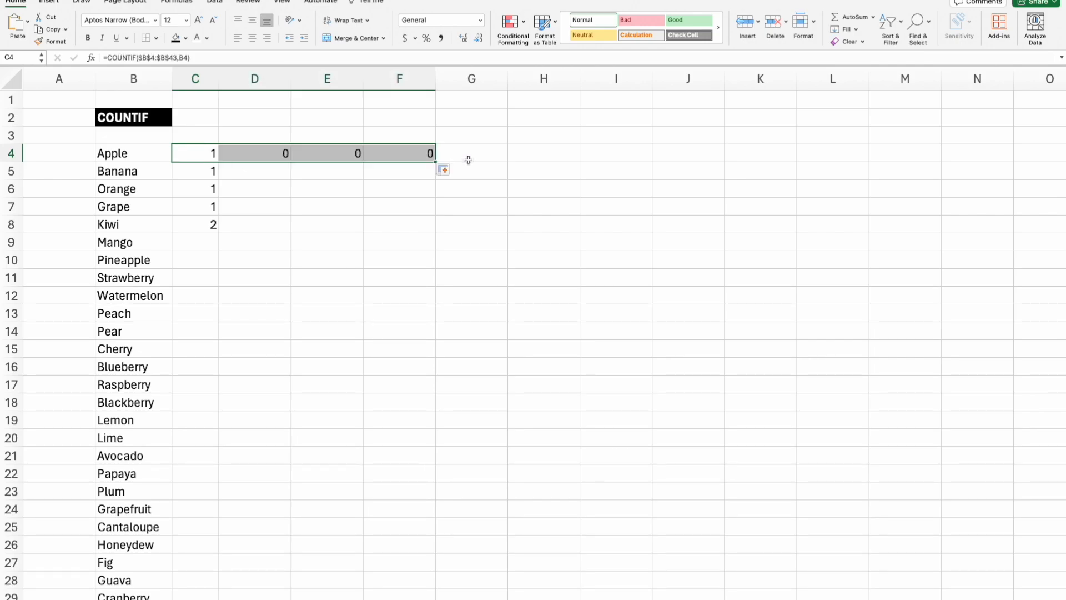
drag(280, 153, 426, 152)
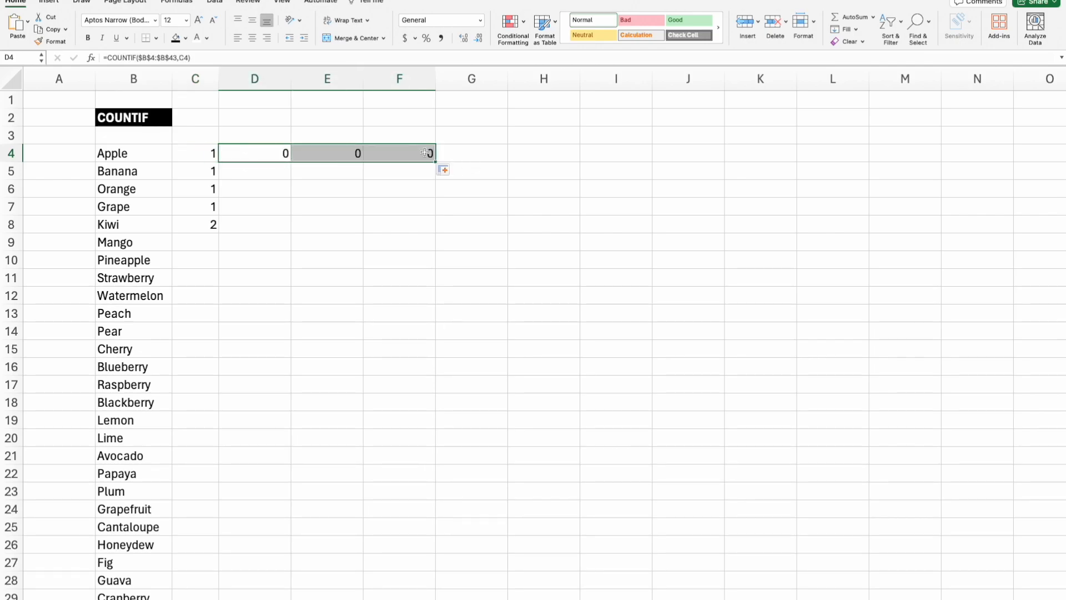
key(Delete)
click(181, 154)
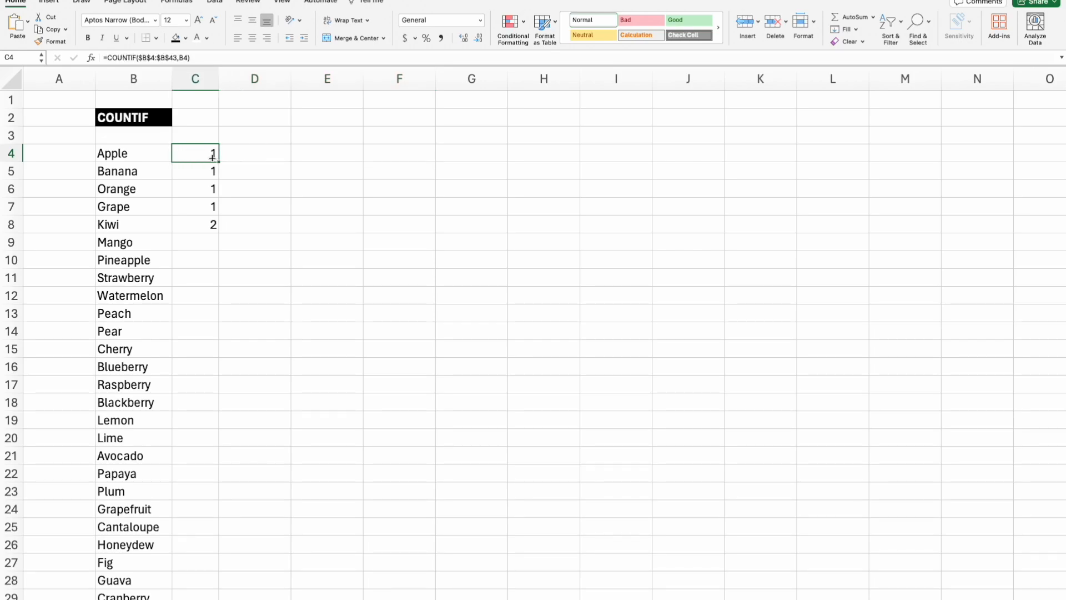
Copy the COUNTIF formula from C8 down beside the remaining fruits in the list
click(190, 225)
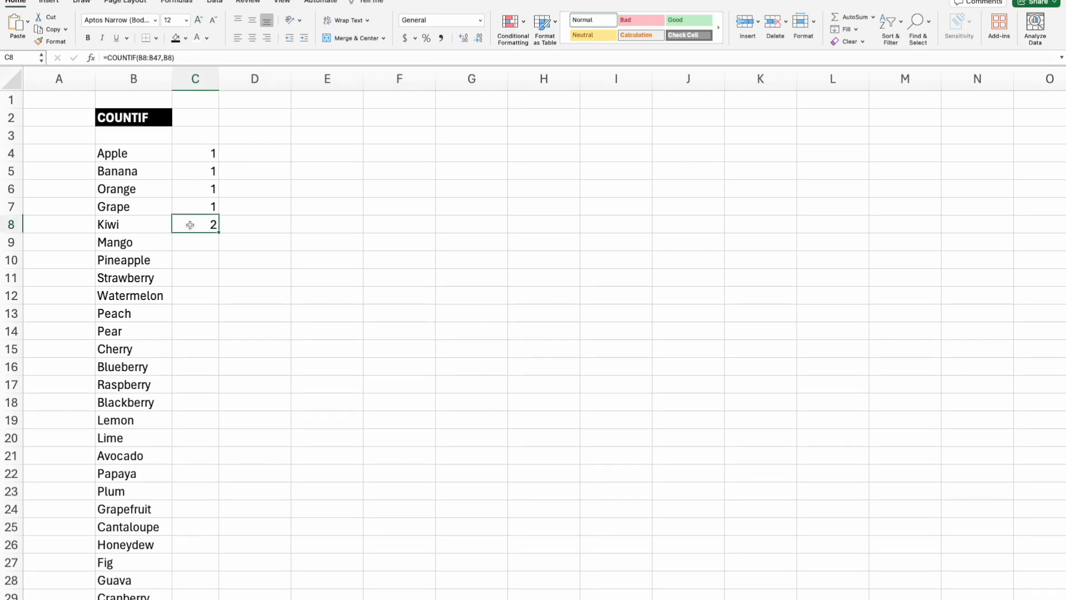
double_click(218, 232)
Fill cell H4 with a light orange colour to mark it as the input cell
click(541, 159)
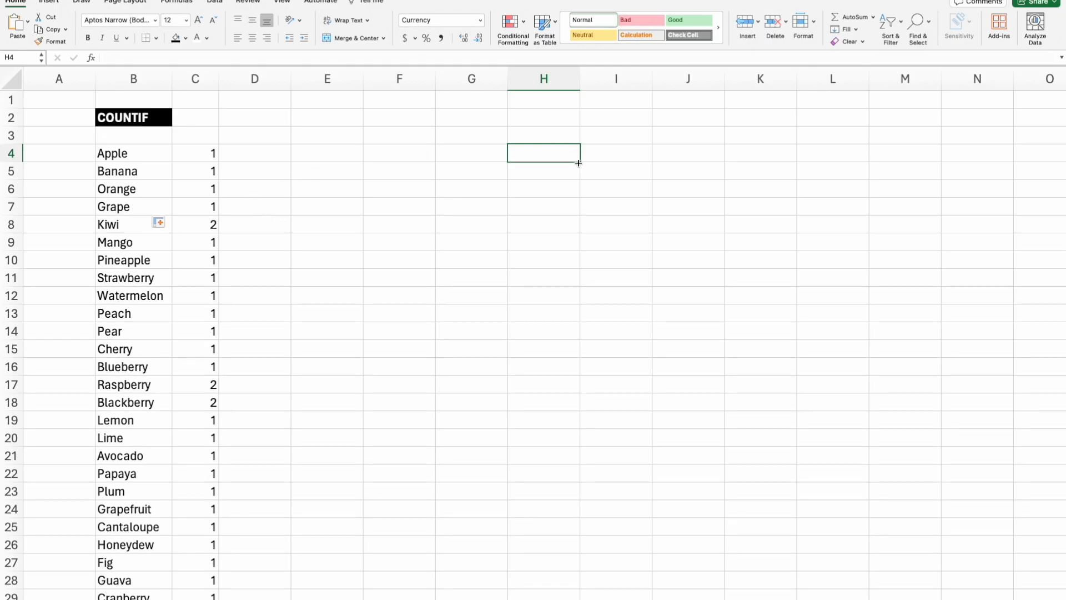
click(186, 38)
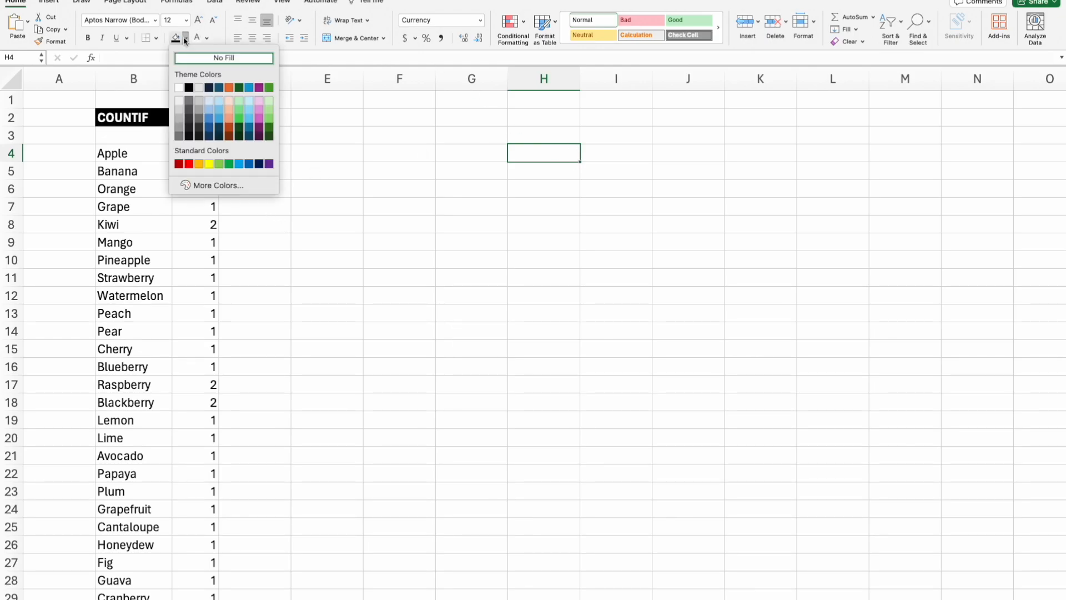
click(233, 102)
click(530, 226)
Enter Apple in H4 as the fruit to count, in the singular form used in the list
click(541, 153)
text(Apples)
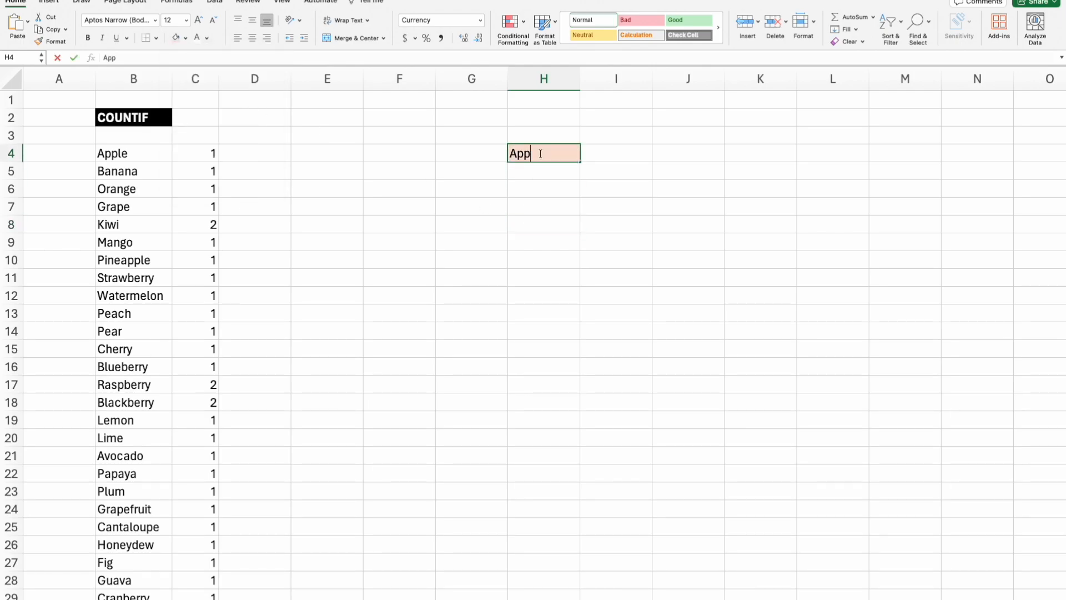
key(Return)
click(541, 154)
text(Apples)
key(Return)
click(541, 154)
click(160, 59)
key(BackSpace)
key(Return)
Enter =COUNTIF(B:B,H4) in I4 to count the fruit named in H4 across all of column B
key(Up)
key(Right)
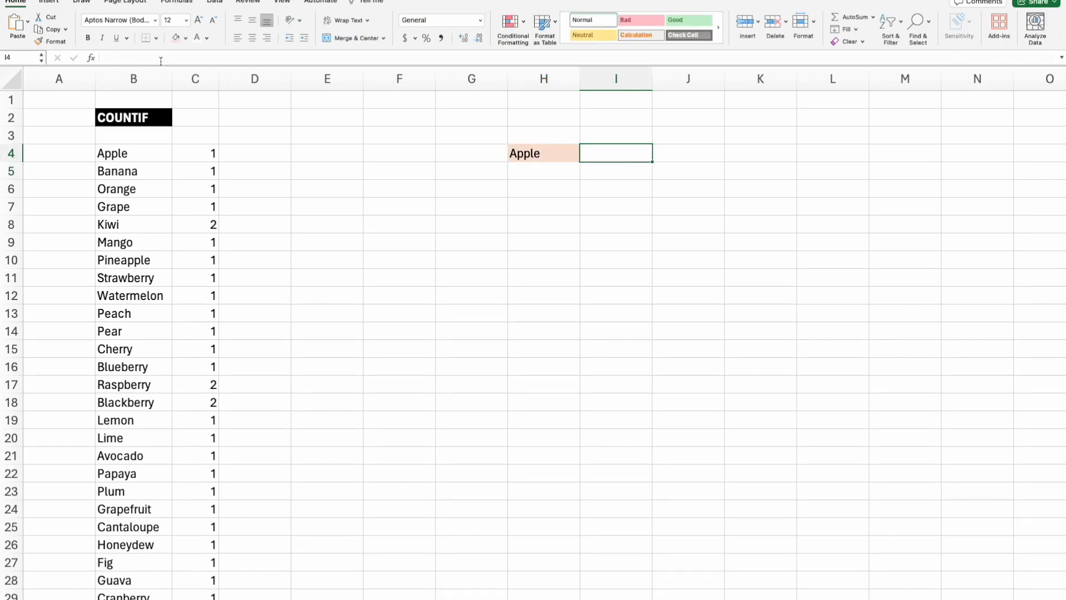
text(=countif()
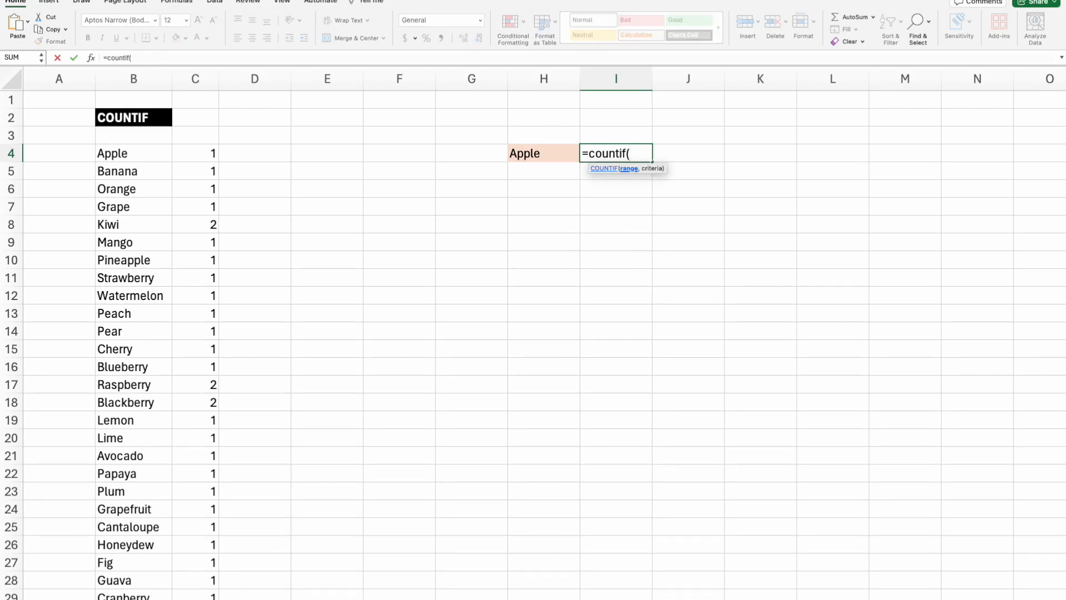
click(120, 78)
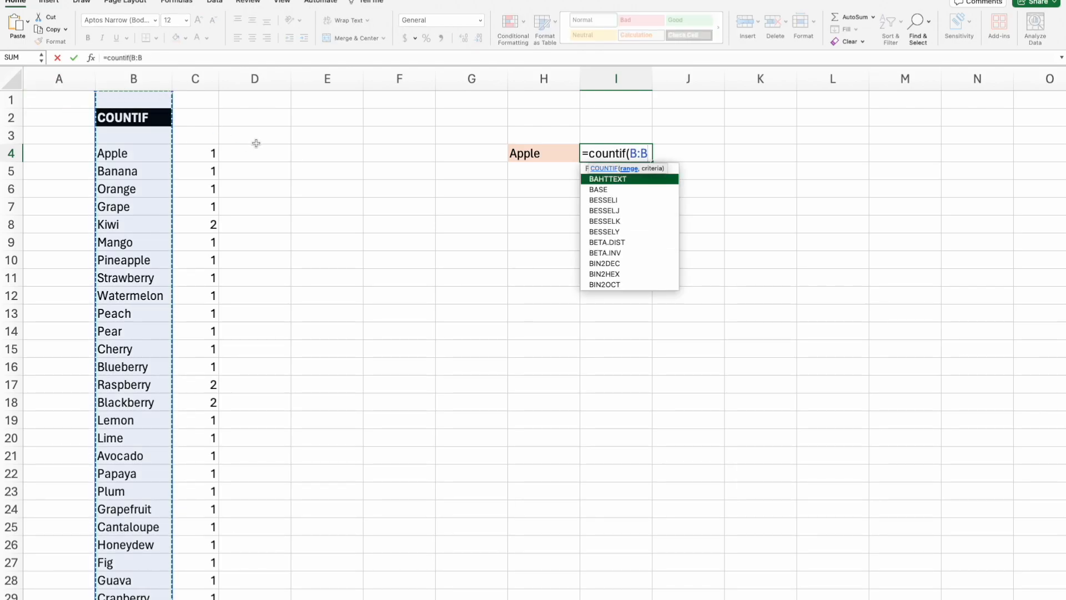
text(,)
click(547, 155)
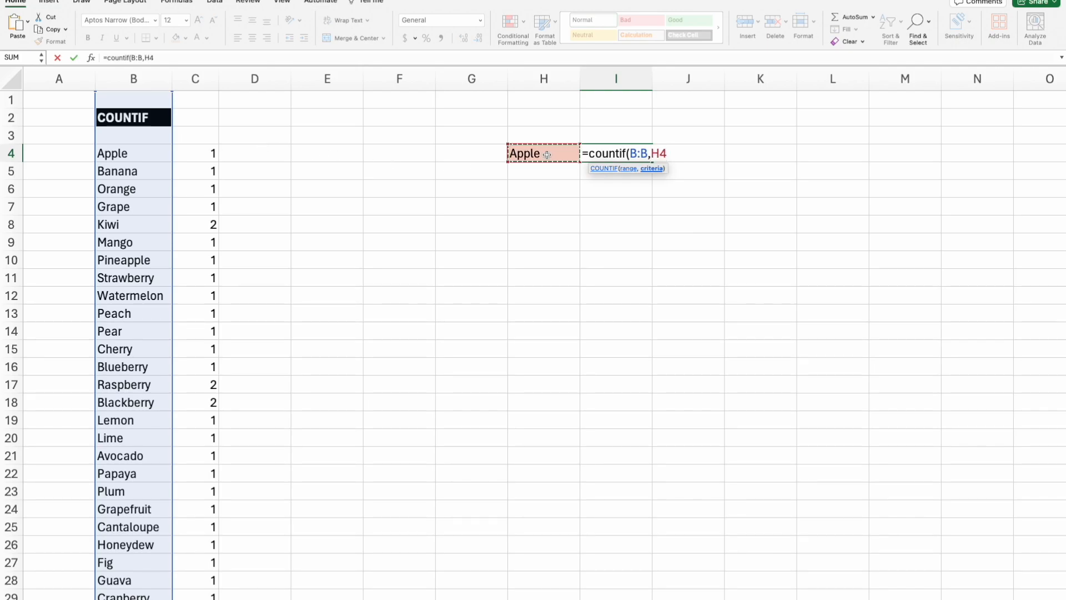
text())
key(Return)
key(Up)
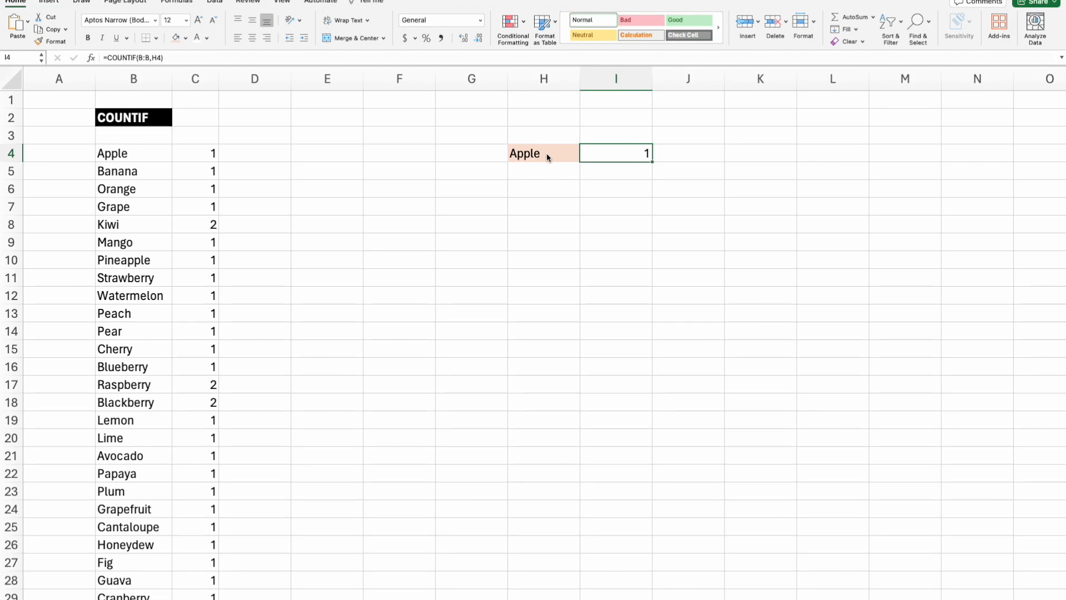
Test the count in I4 with Orange and Kiwi as the fruit in H4
click(546, 153)
text(Orange)
key(Return)
key(Up)
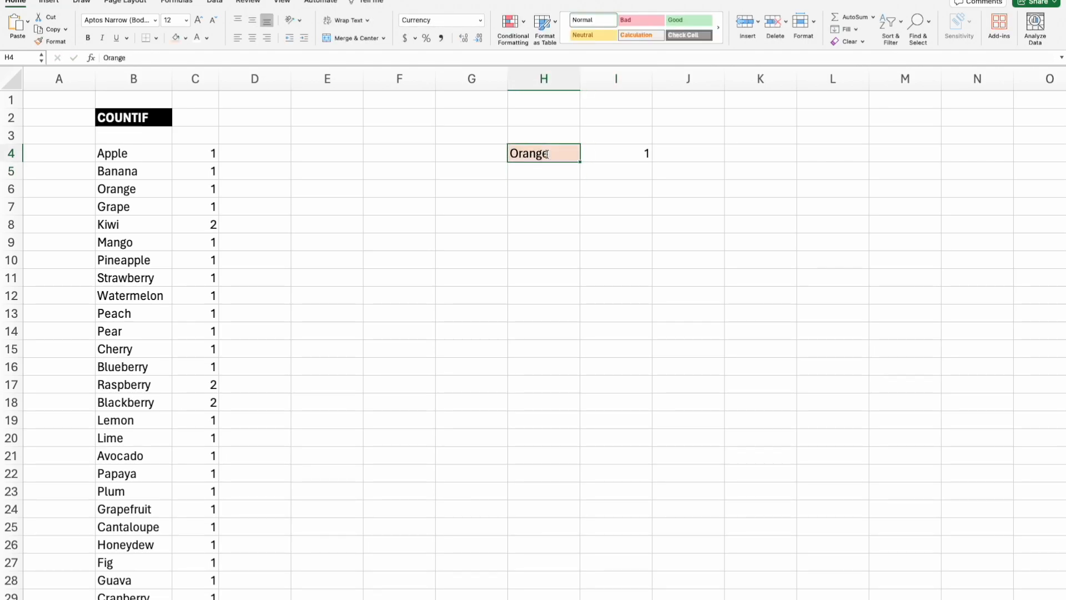
text(Kiwi)
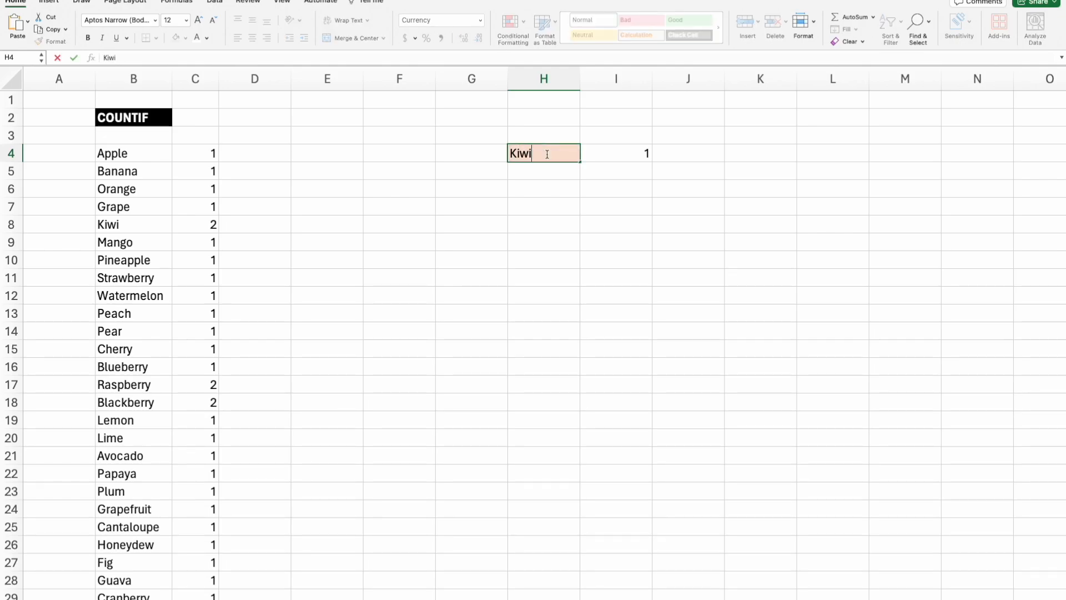
key(Return)
key(Up)
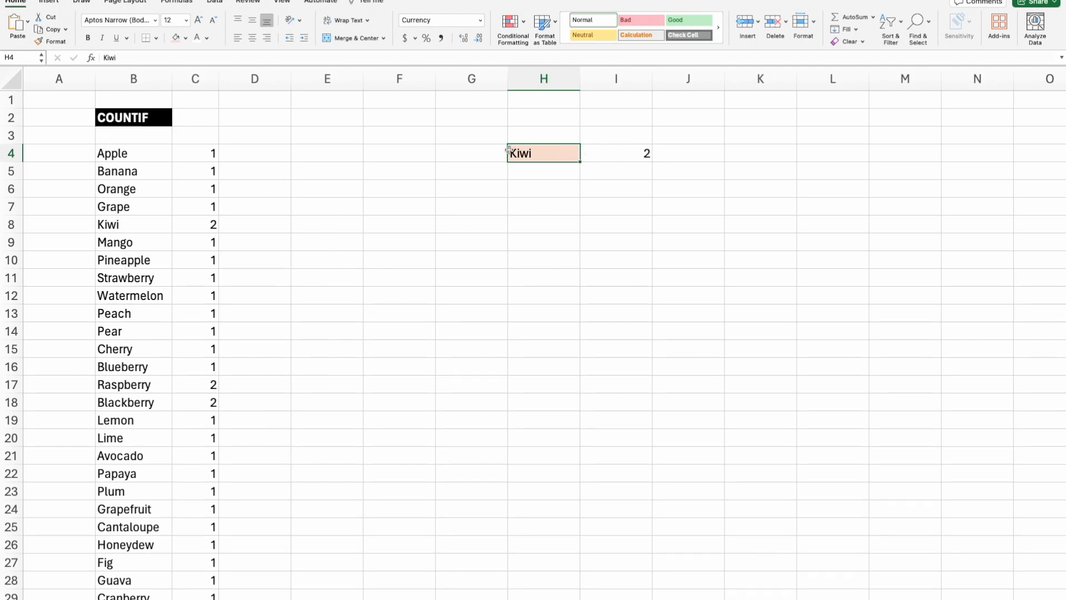
Change the fruit in H4 to Pear
text(Pear)
key(Tab)
click(558, 156)
click(172, 80)
drag(172, 81, 146, 79)
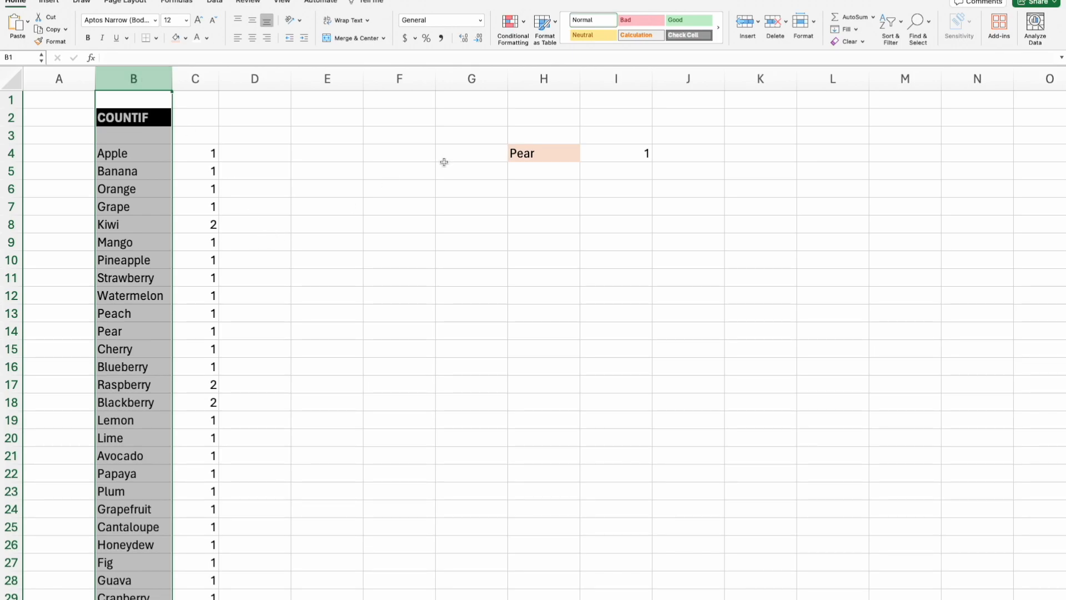
click(573, 170)
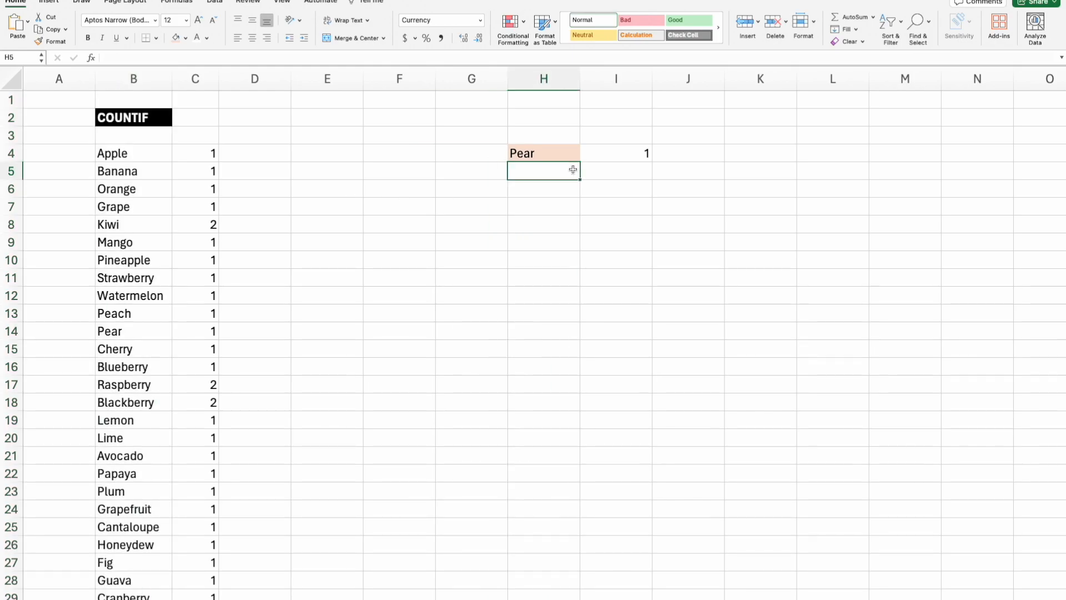